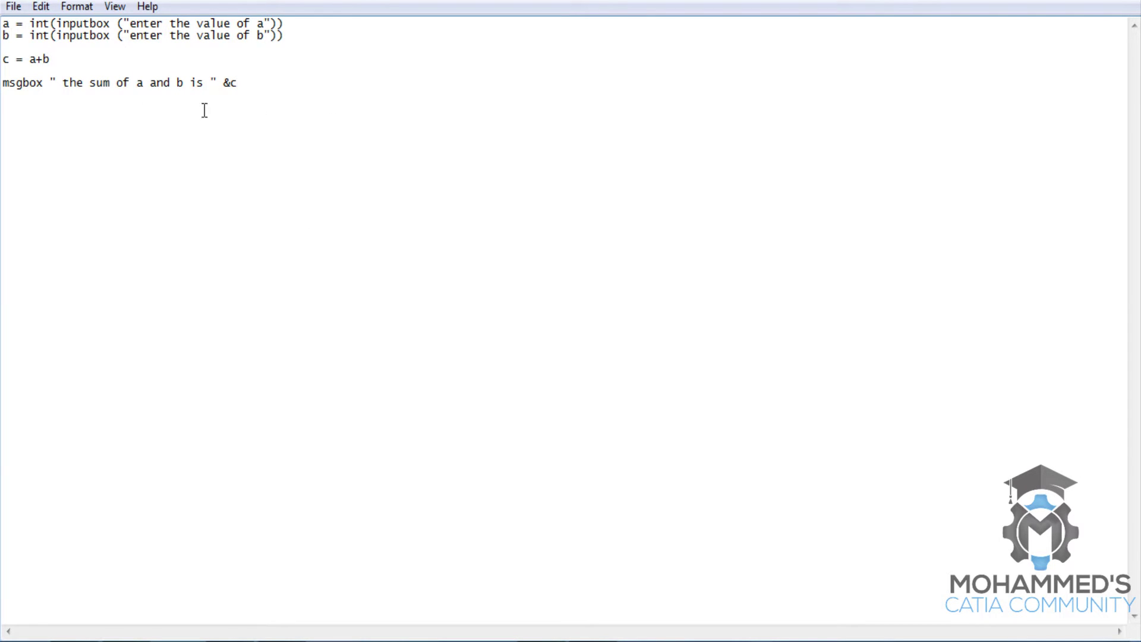
# Save the sum script in Notepad.
pyautogui.click(3, 24)
pyautogui.click(277, 123)
pyautogui.click(13, 6)
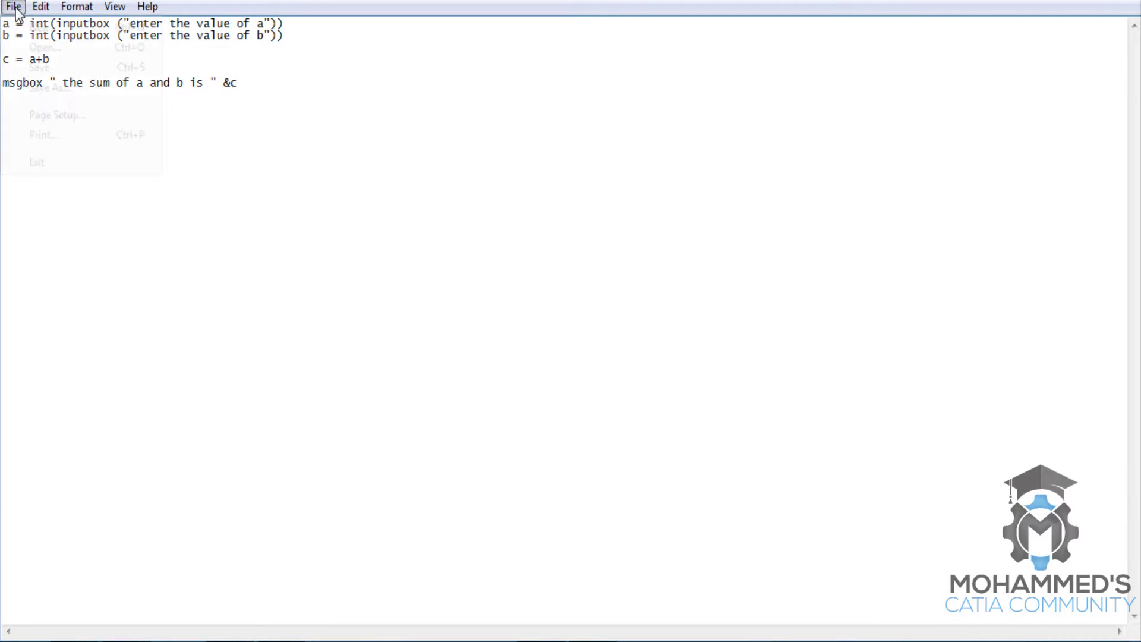
pyautogui.click(41, 67)
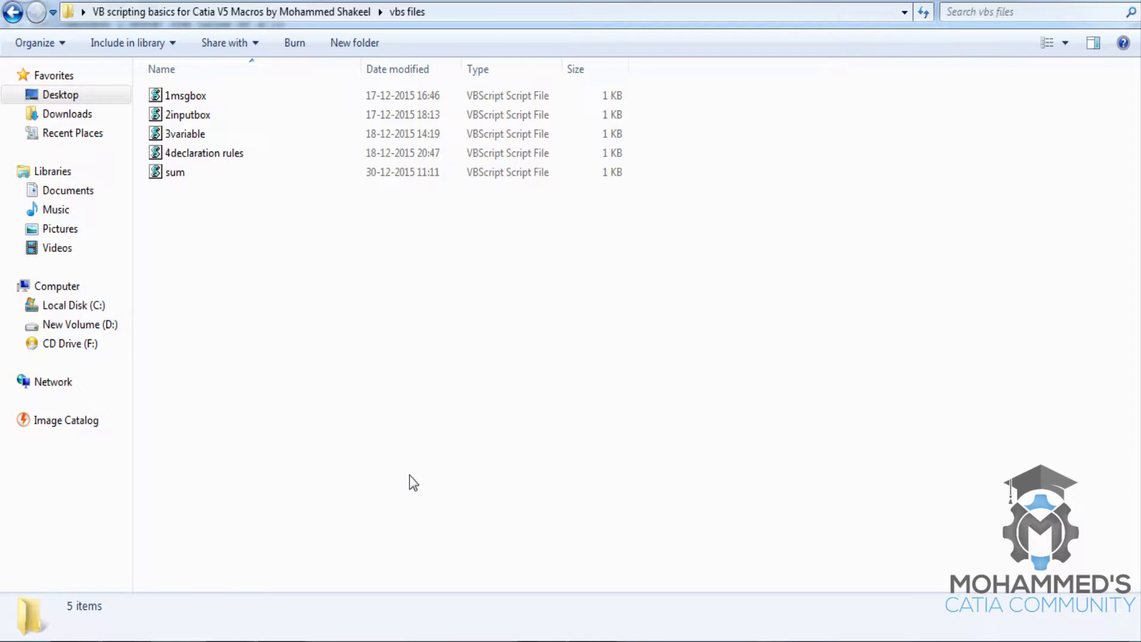
# Run sum.vbs, enter both input values, and dismiss the 'sum is 50' message.
pyautogui.click(185, 177)
pyautogui.doubleClick(184, 177)
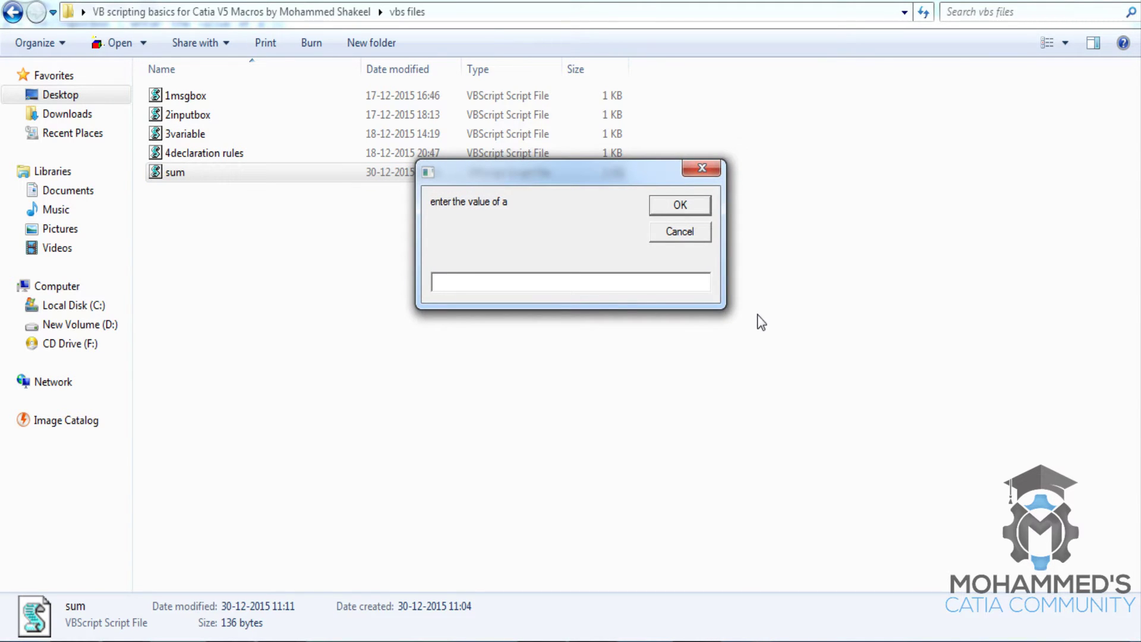
pyautogui.write('20')
pyautogui.press('Return')
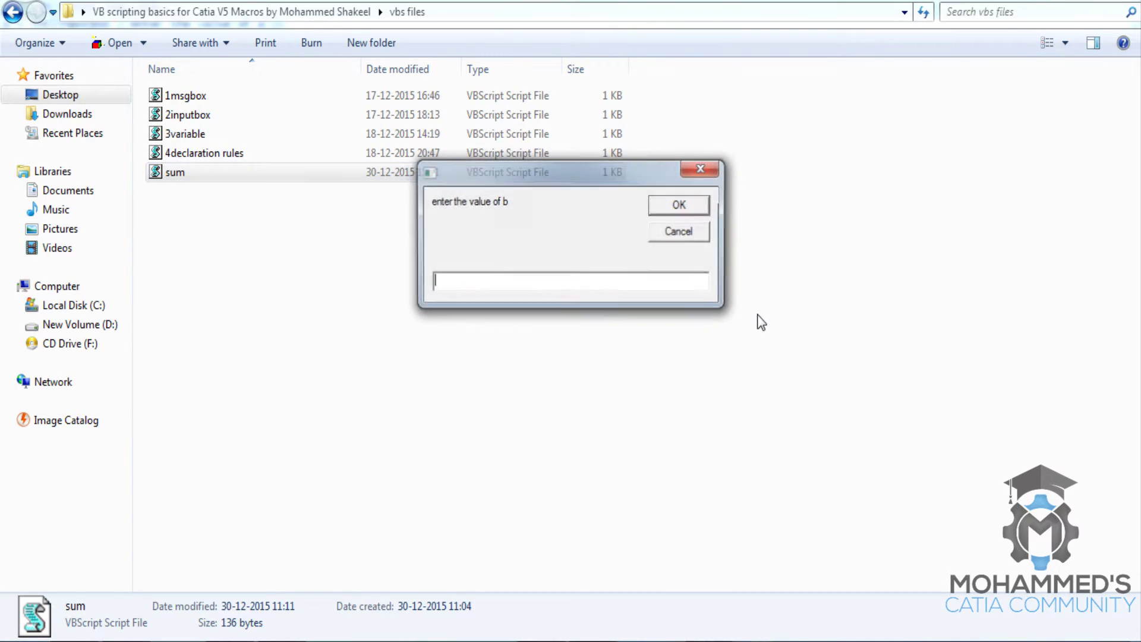
pyautogui.write('30')
pyautogui.press('Return')
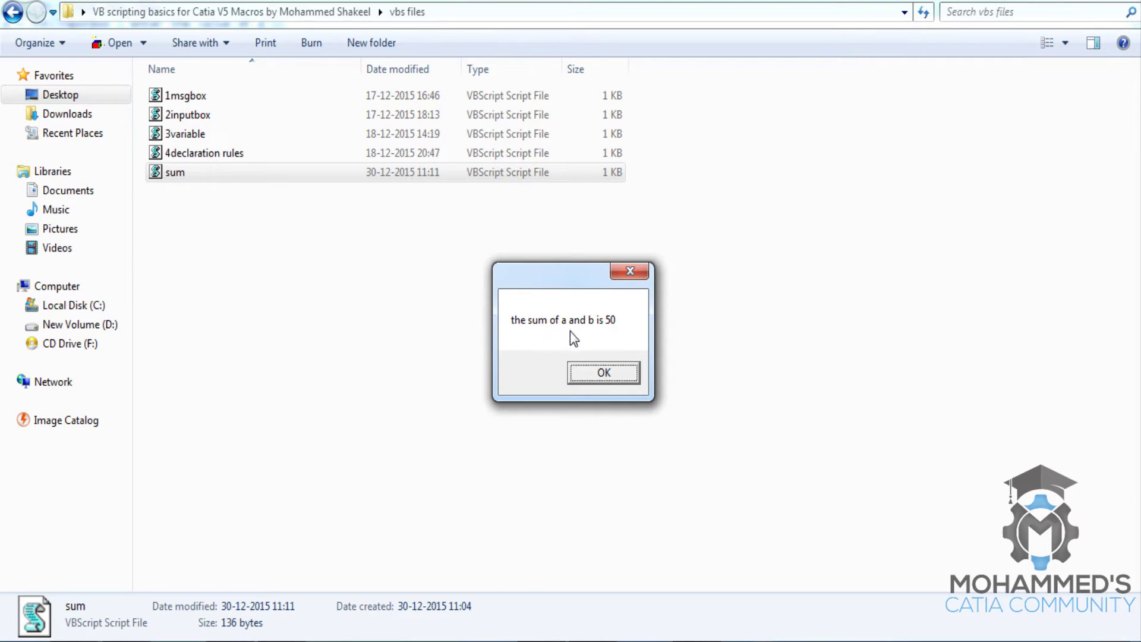
pyautogui.click(603, 373)
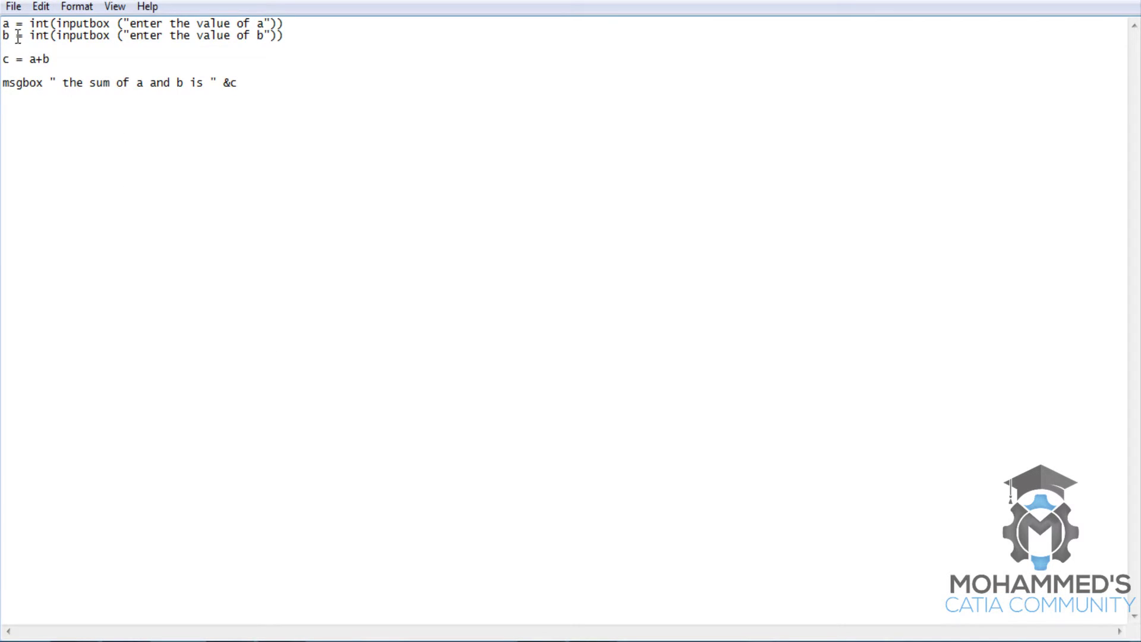
# Insert an 'option explicit' line at the top of the sum code and save sum.vbs.
pyautogui.moveTo(3, 23); pyautogui.dragTo(11, 36)
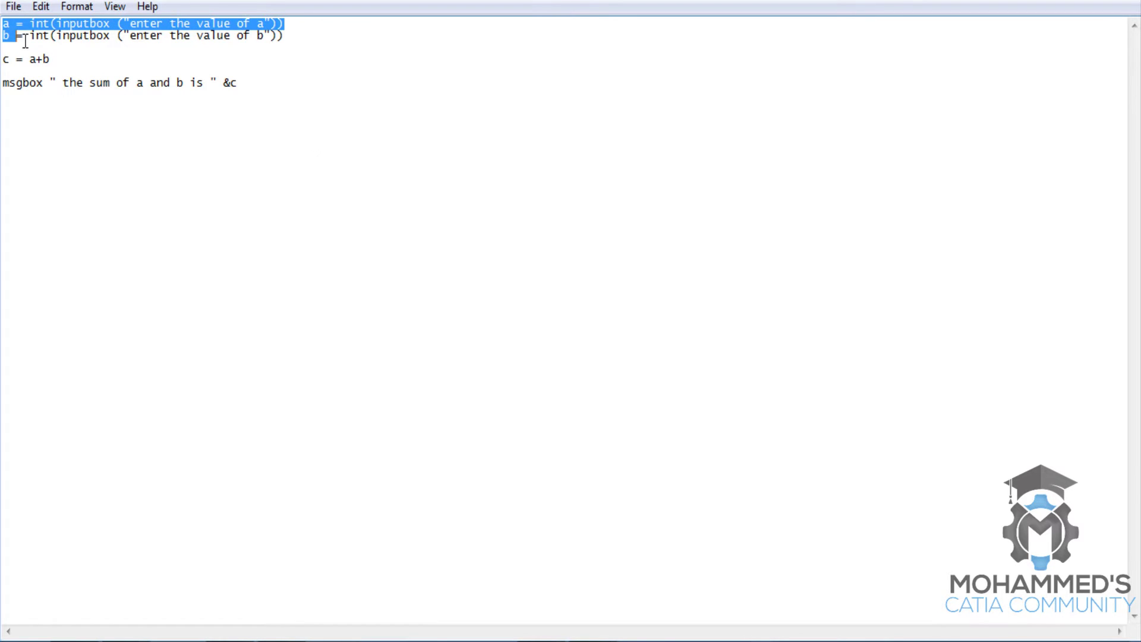
pyautogui.click(3, 27)
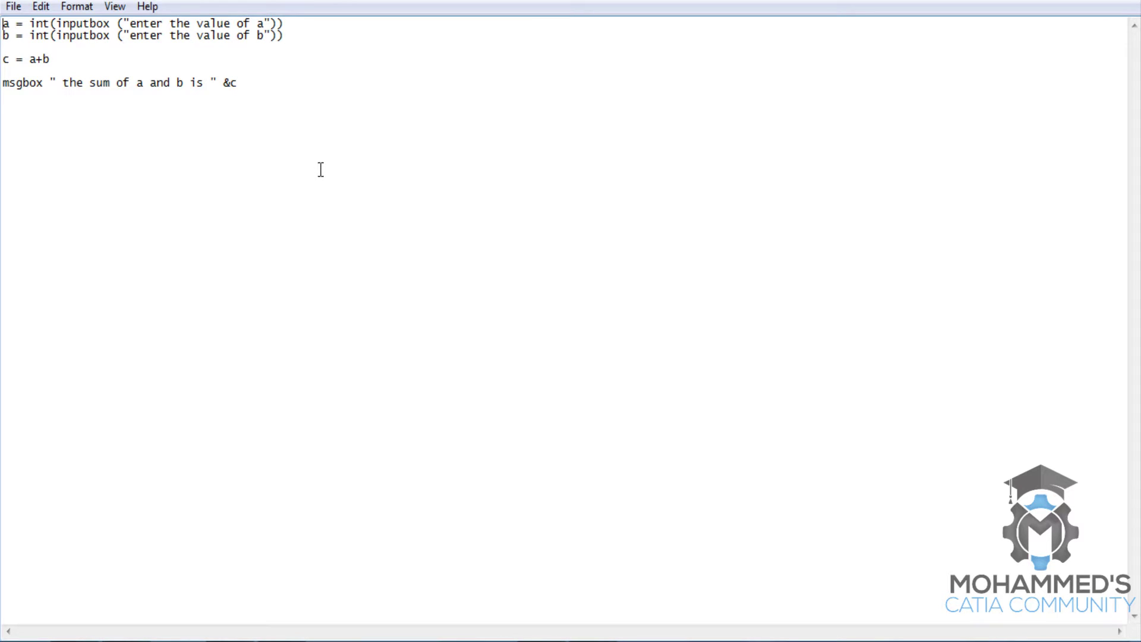
pyautogui.press('Return')
pyautogui.press('Return')
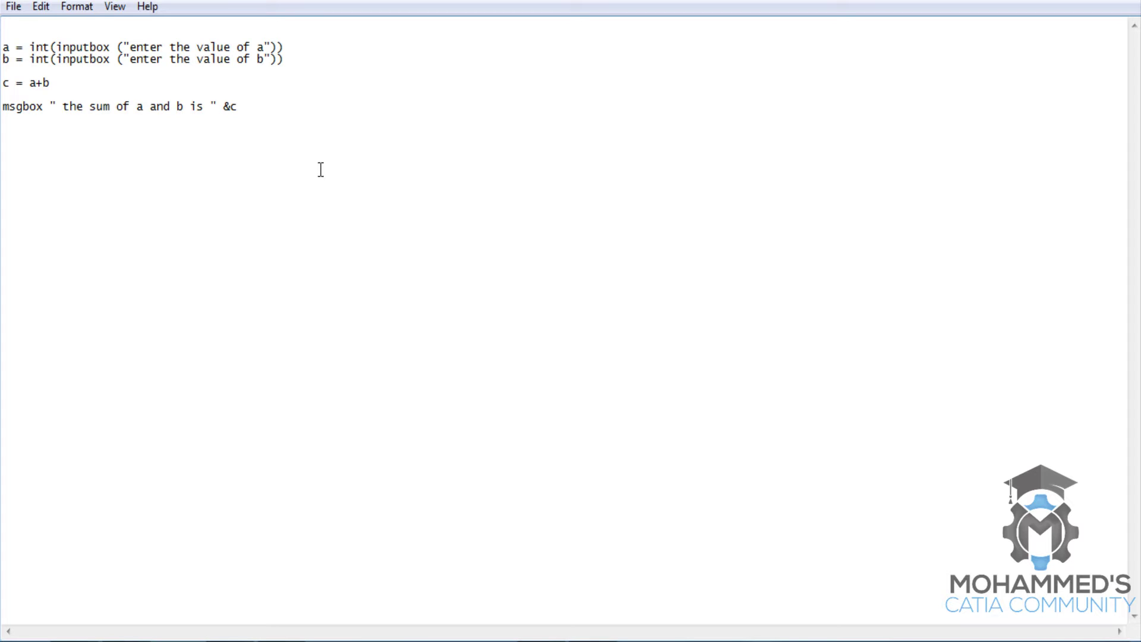
pyautogui.write('option ')
pyautogui.write('explicit')
pyautogui.click(13, 7)
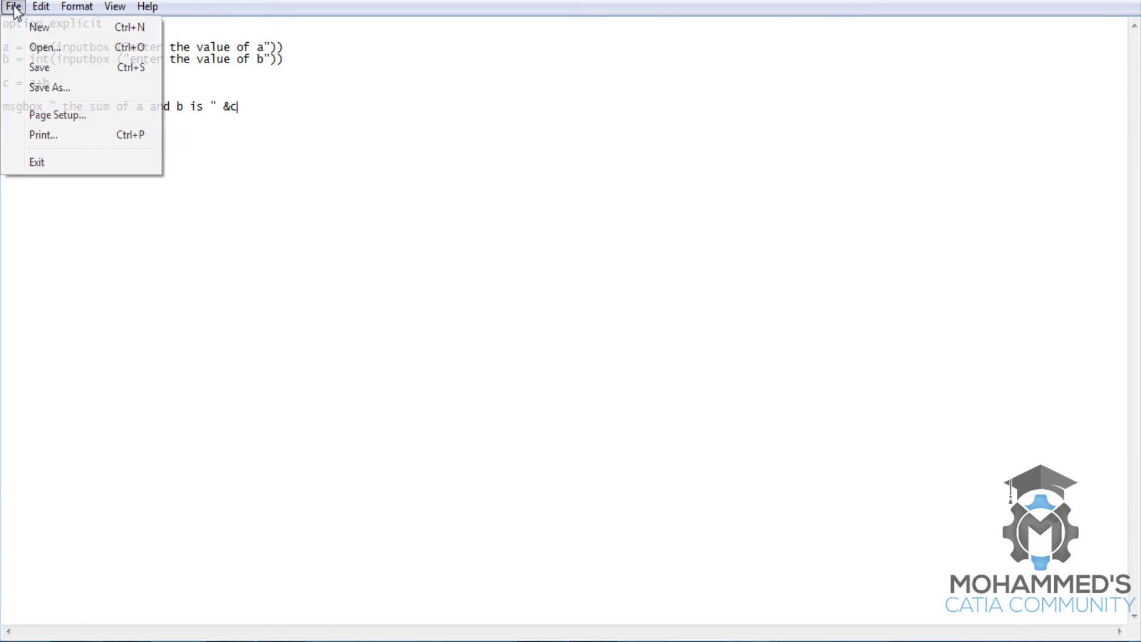
pyautogui.click(38, 67)
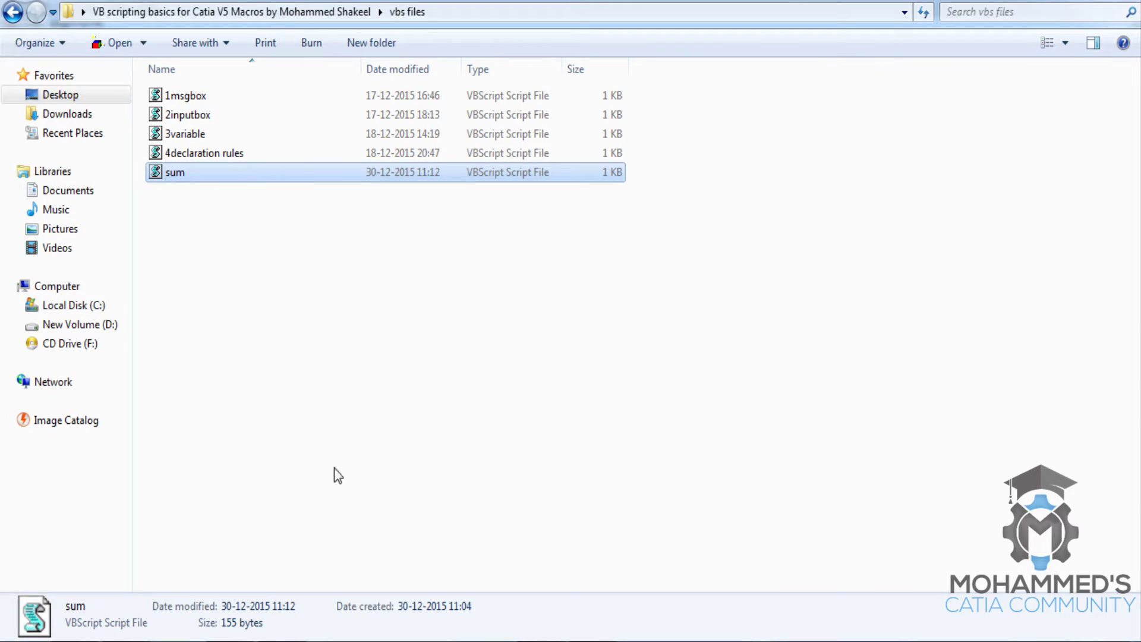
# Run sum.vbs with 10 for a and dismiss the 'Variable is undefined: a' error.
pyautogui.click(468, 297)
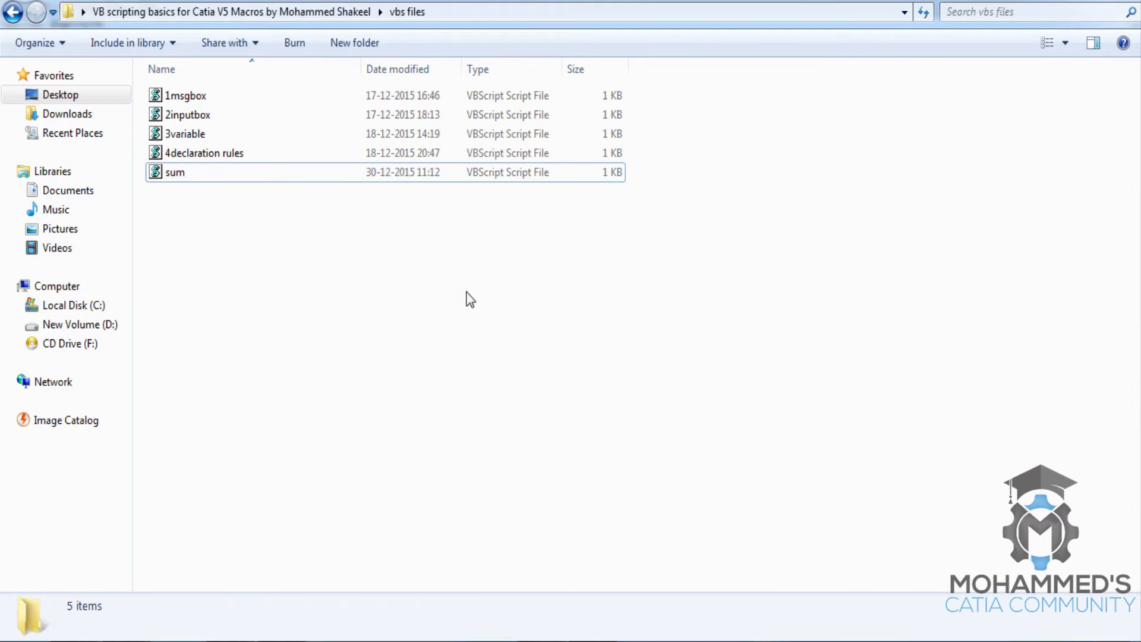
pyautogui.doubleClick(200, 178)
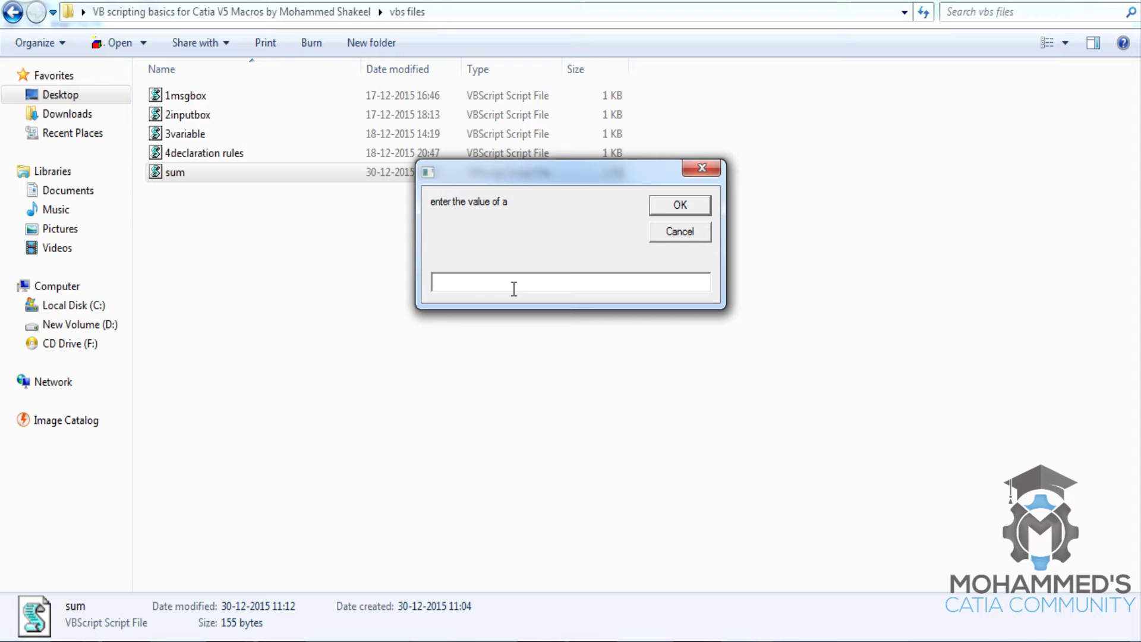
pyautogui.write('10')
pyautogui.press('Return')
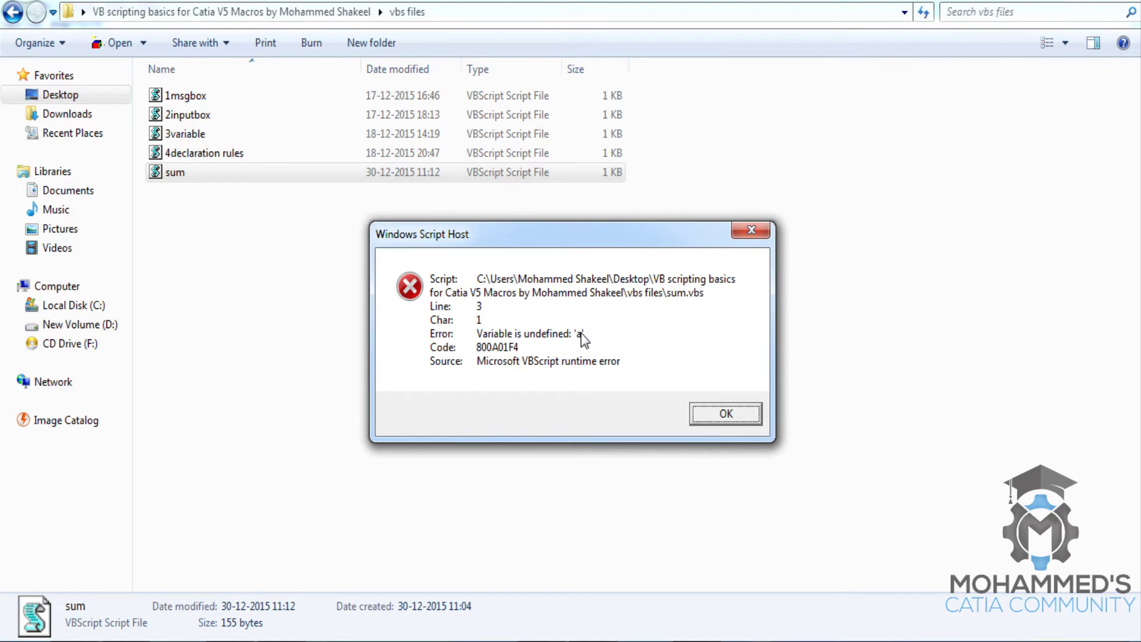
pyautogui.click(749, 415)
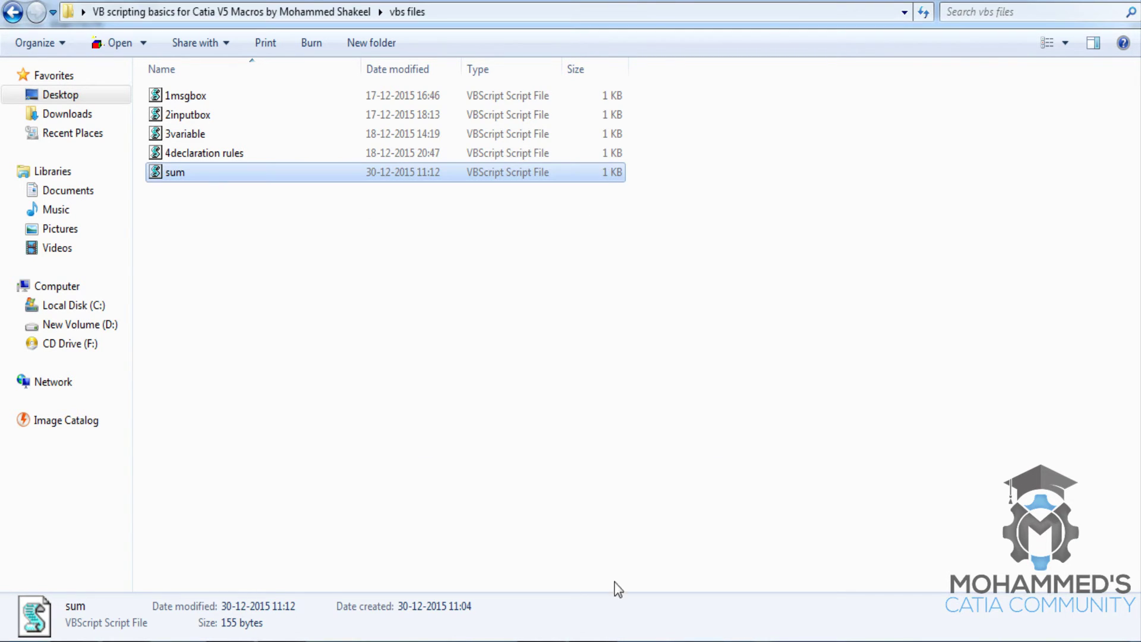
# Change the declaration line to 'dim a, b, c' and save sum.vbs.
pyautogui.click(535, 571)
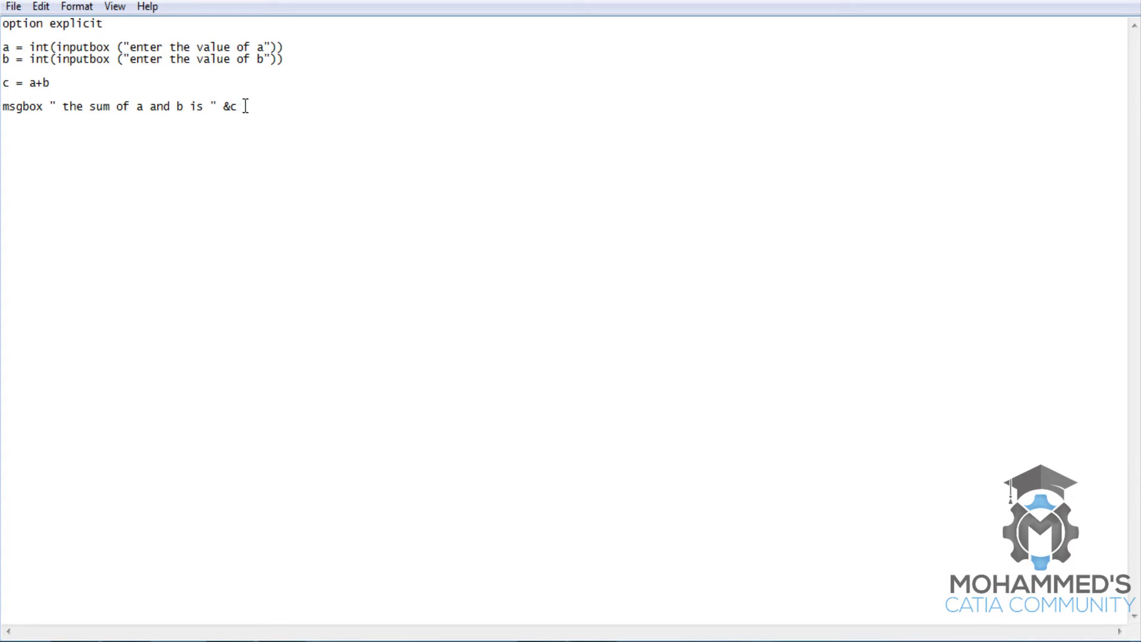
pyautogui.click(268, 130)
pyautogui.press('Return')
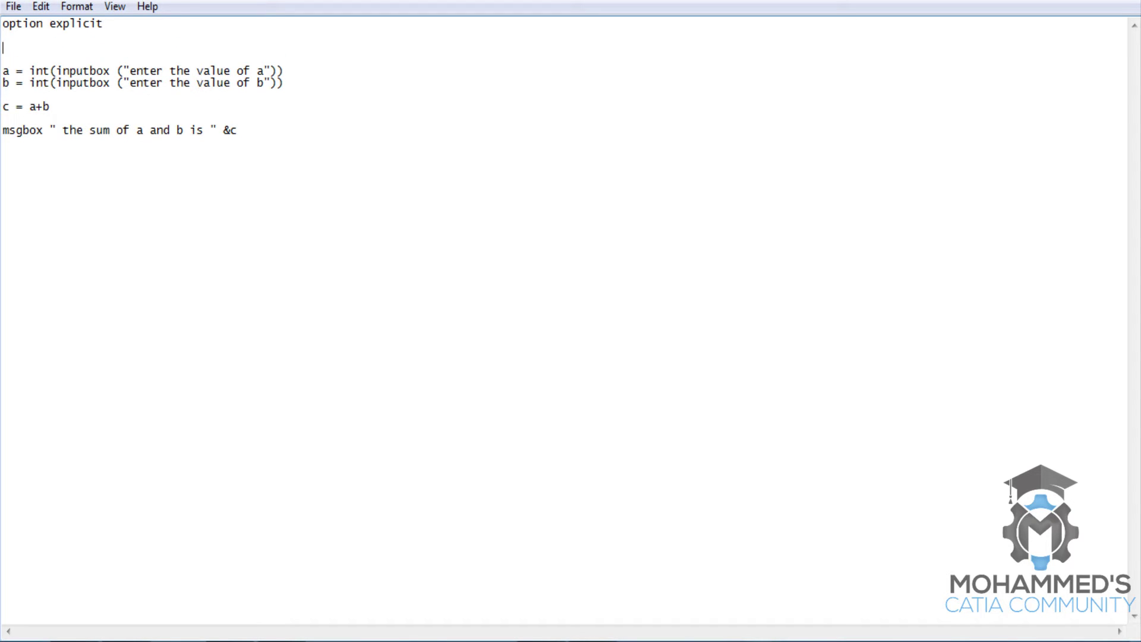
pyautogui.write('dim a,')
pyautogui.click(12, 81)
pyautogui.click(66, 47)
pyautogui.write('b, c')
pyautogui.click(14, 7)
pyautogui.click(35, 73)
# Run sum.vbs with 10 and 20 and dismiss the 'the sum of a and b is 30' message.
pyautogui.click(561, 259)
pyautogui.click(178, 181)
pyautogui.doubleClick(179, 181)
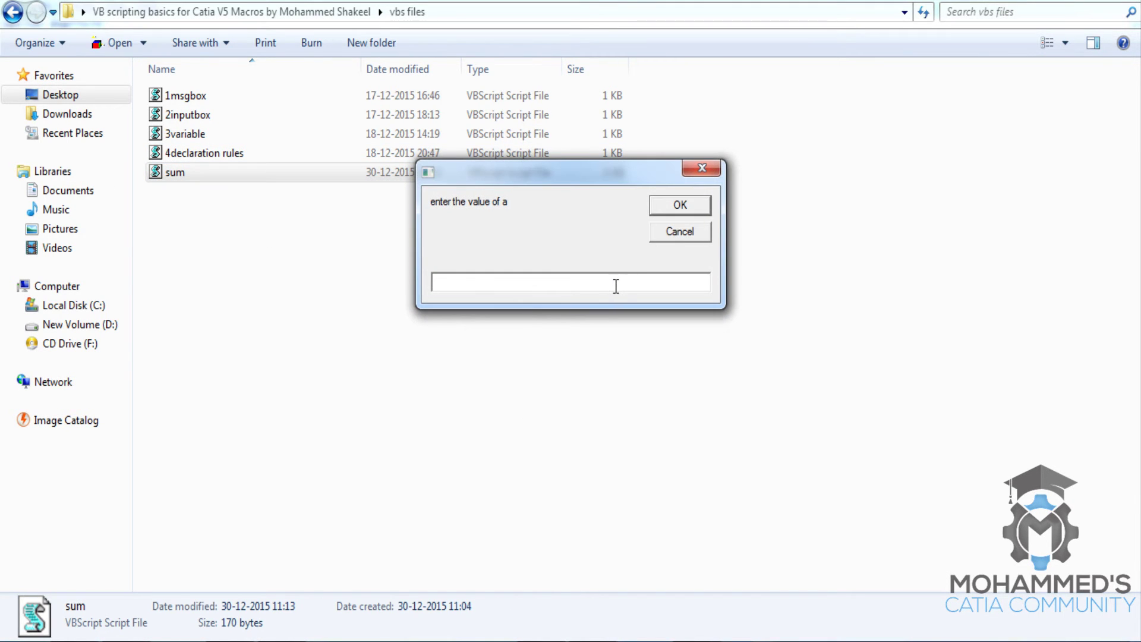
pyautogui.write('10')
pyautogui.press('Return')
pyautogui.write('20')
pyautogui.press('Return')
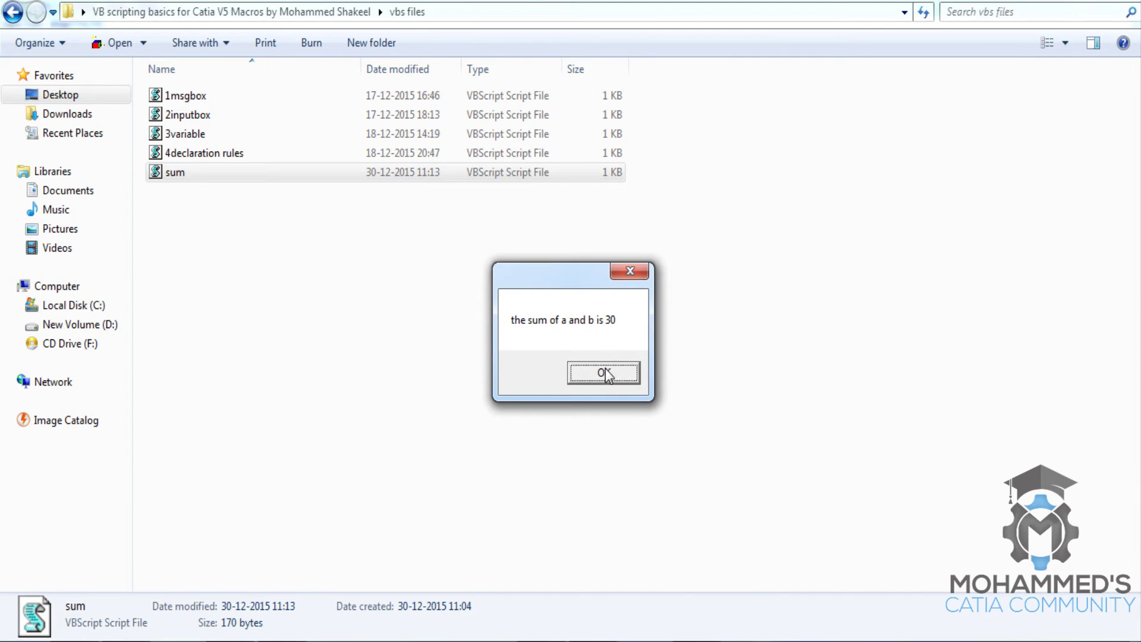
pyautogui.click(605, 373)
pyautogui.click(624, 327)
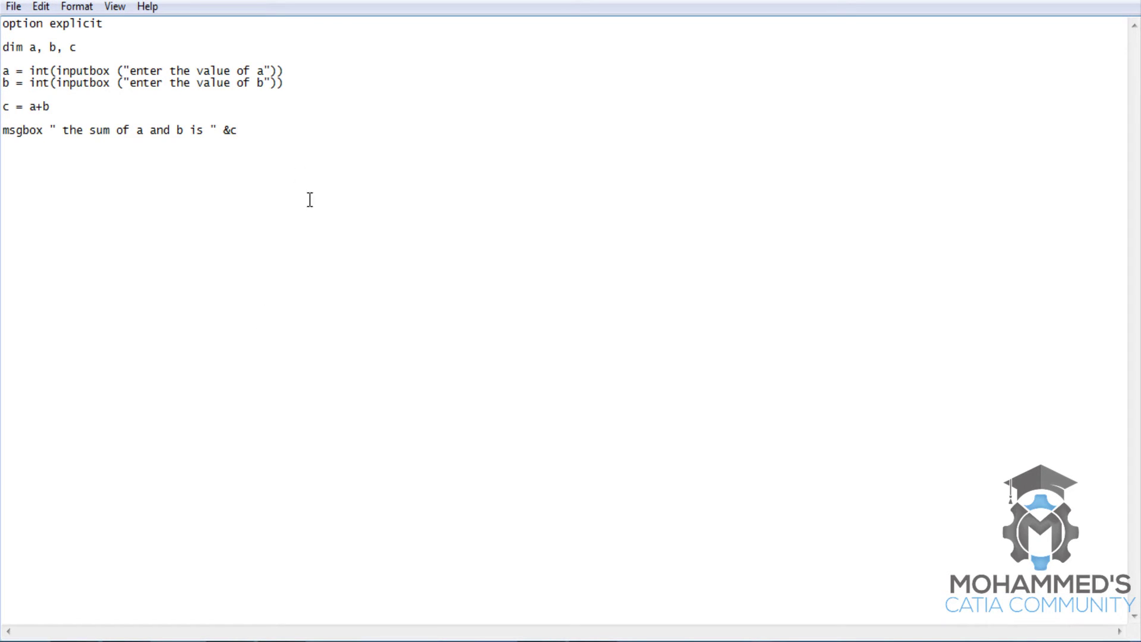
pyautogui.click(105, 53)
pyautogui.press('Down')
pyautogui.click(122, 31)
pyautogui.click(112, 51)
pyautogui.click(127, 25)
pyautogui.click(130, 29)
pyautogui.click(114, 49)
# Add an underlined 'Option Explicit:' heading below the rules, with non-underlined text on the next line.
pyautogui.click(622, 283)
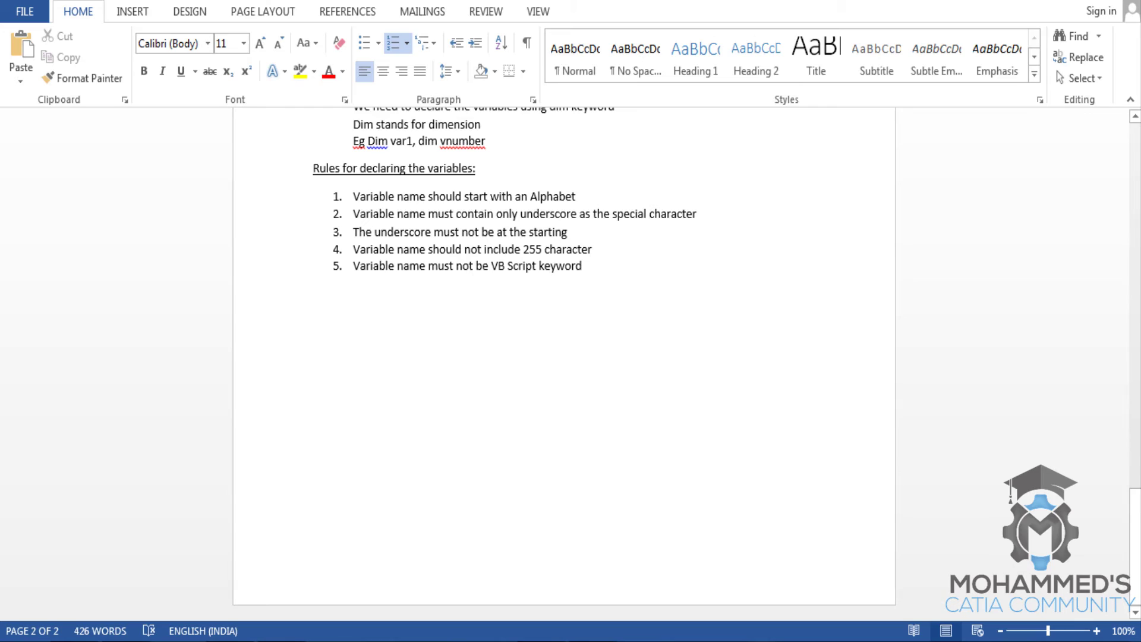
pyautogui.press('Return')
pyautogui.press('Return')
pyautogui.press('Return')
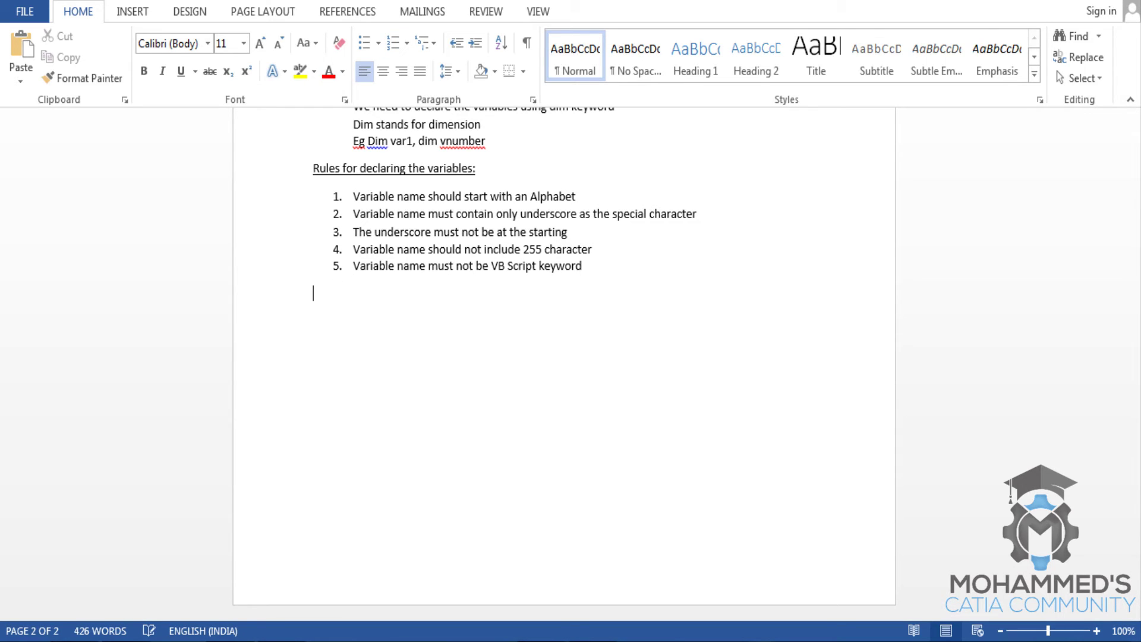
pyautogui.write('O')
pyautogui.write('ption ')
pyautogui.write('Explci')
pyautogui.press('BackSpace')
pyautogui.press('BackSpace')
pyautogui.write('icit')
pyautogui.hotkey('shift', 'Home')
pyautogui.hotkey('ctrl', 'u')
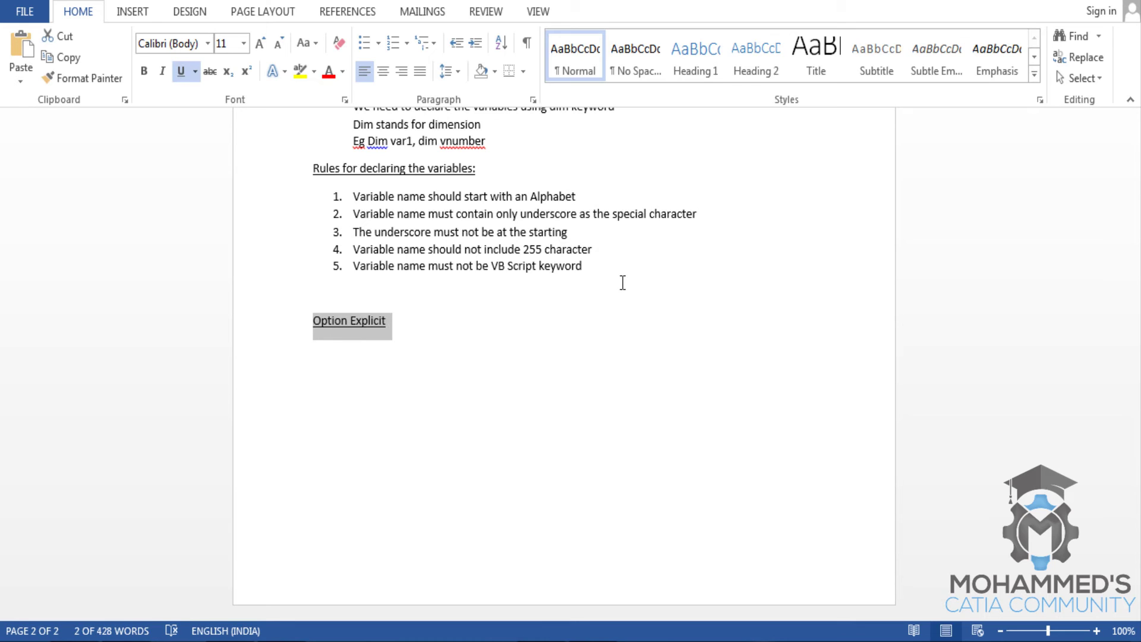
pyautogui.press('End')
pyautogui.write(':')
pyautogui.press('Return')
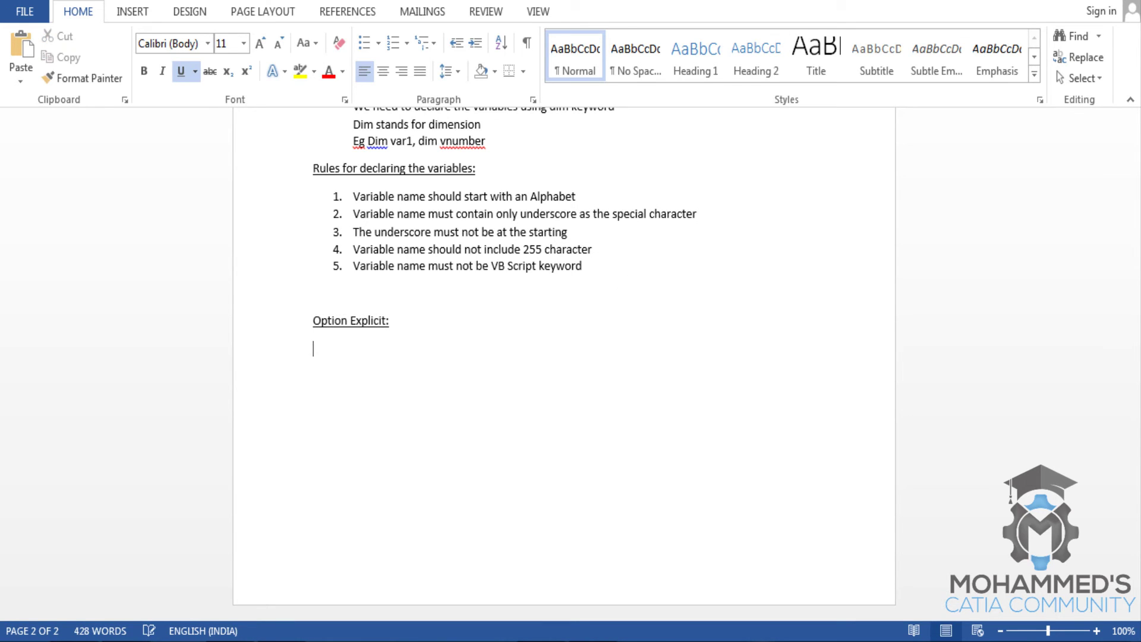
pyautogui.hotkey('ctrl', 'u')
pyautogui.write('1. ')
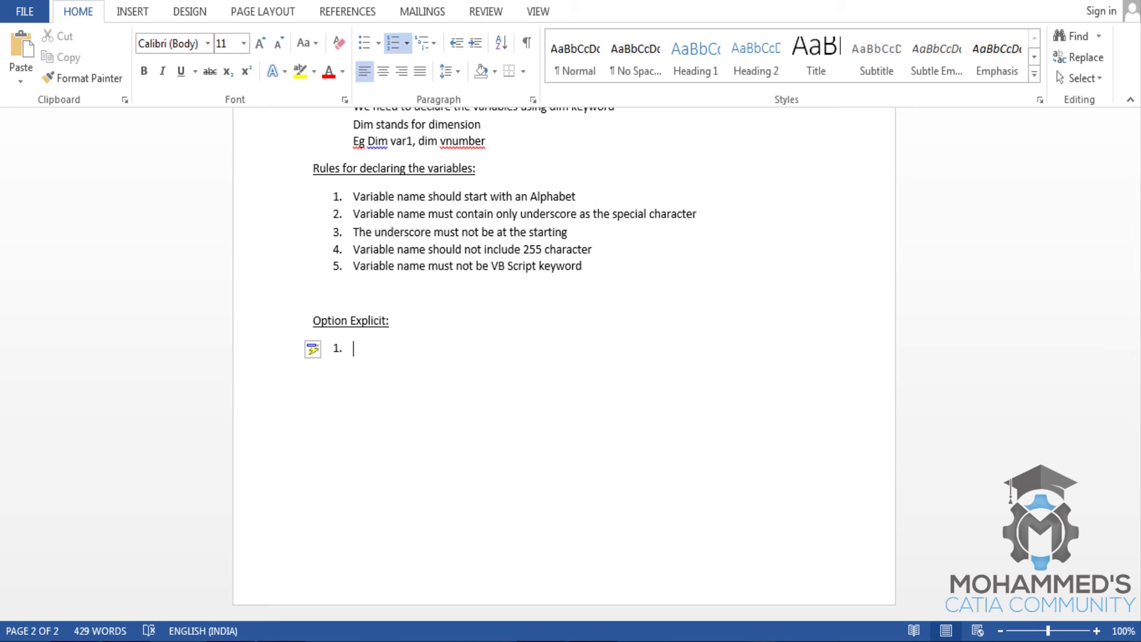
pyautogui.write("It's a")
pyautogui.write(' statement u')
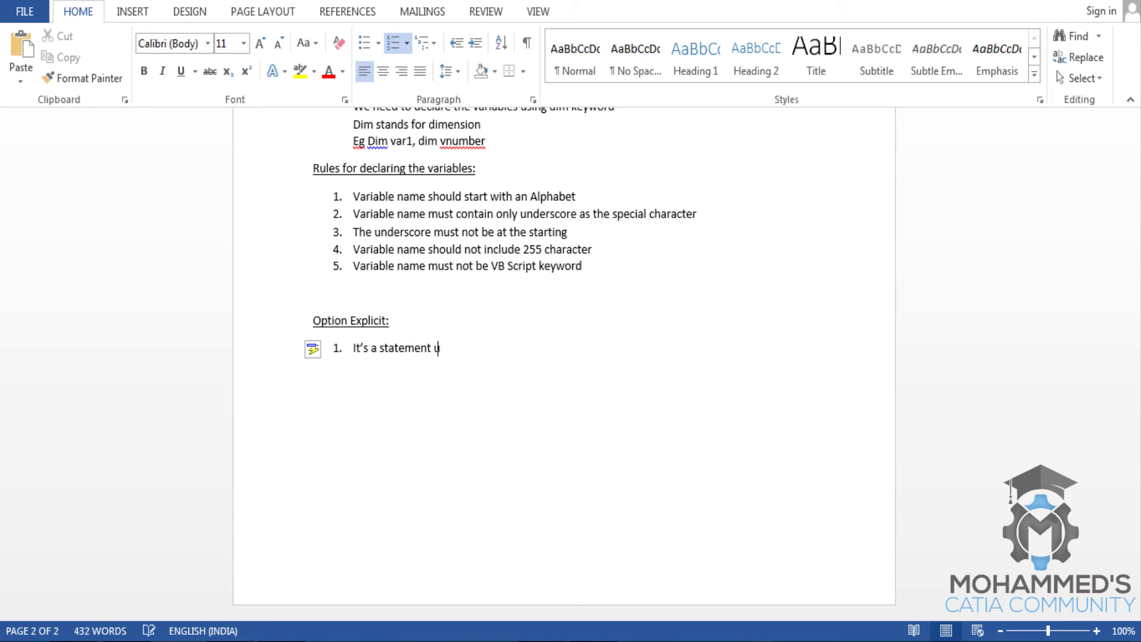
pyautogui.write('sed in the ')
pyautogui.write('beginning of the')
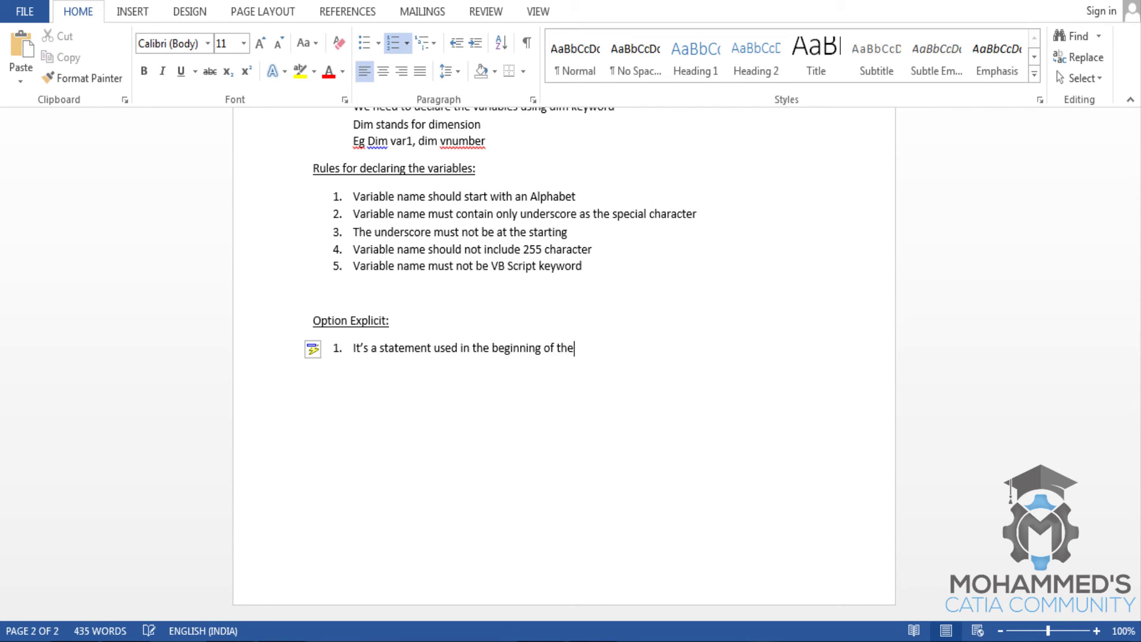
pyautogui.write(' program t')
pyautogui.write('o ma')
pyautogui.write('ke sure that all')
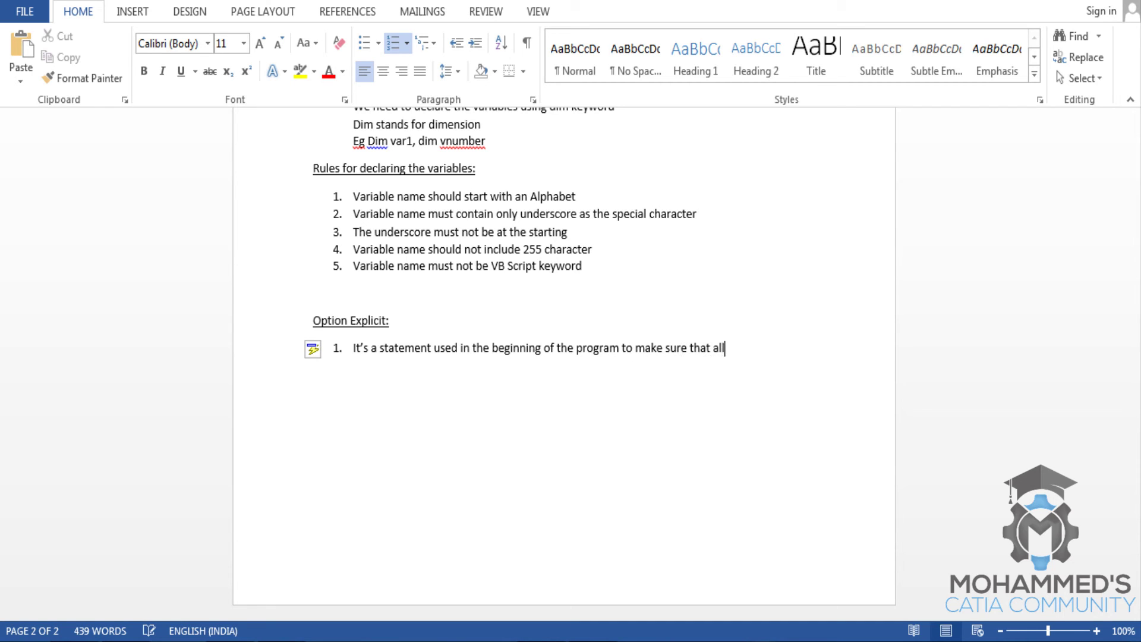
pyautogui.write(' the variable')
pyautogui.write('s are')
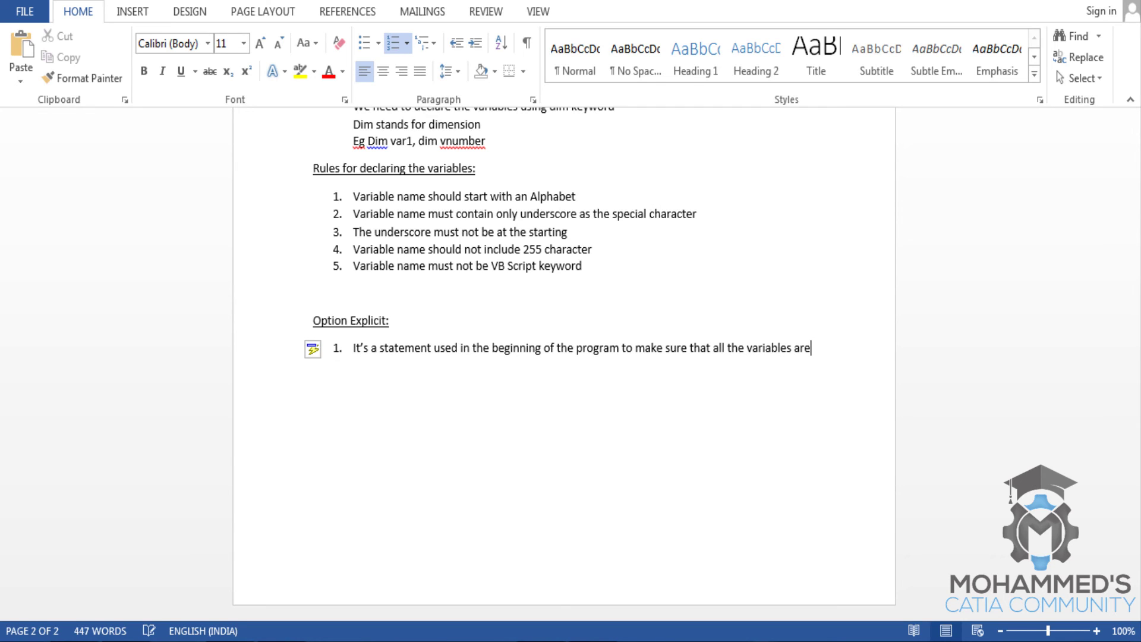
pyautogui.write(' decl')
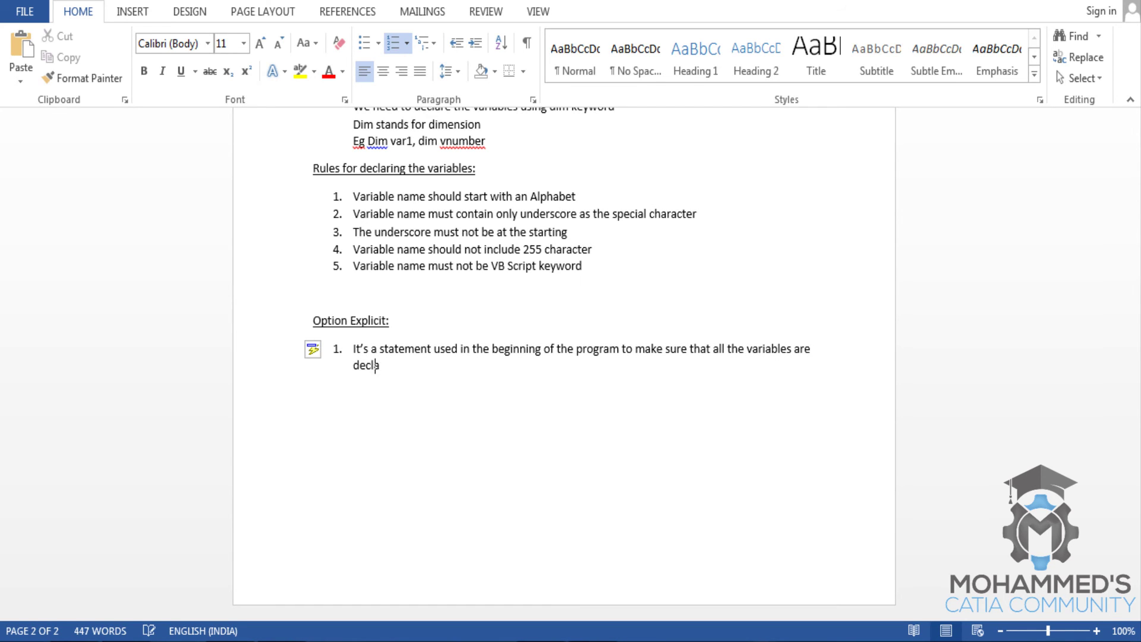
pyautogui.write('ared')
# Write point 1 (all variables must be declared) and point 2 (undeclared variables raise errors).
pyautogui.press('Return')
pyautogui.write('It capt')
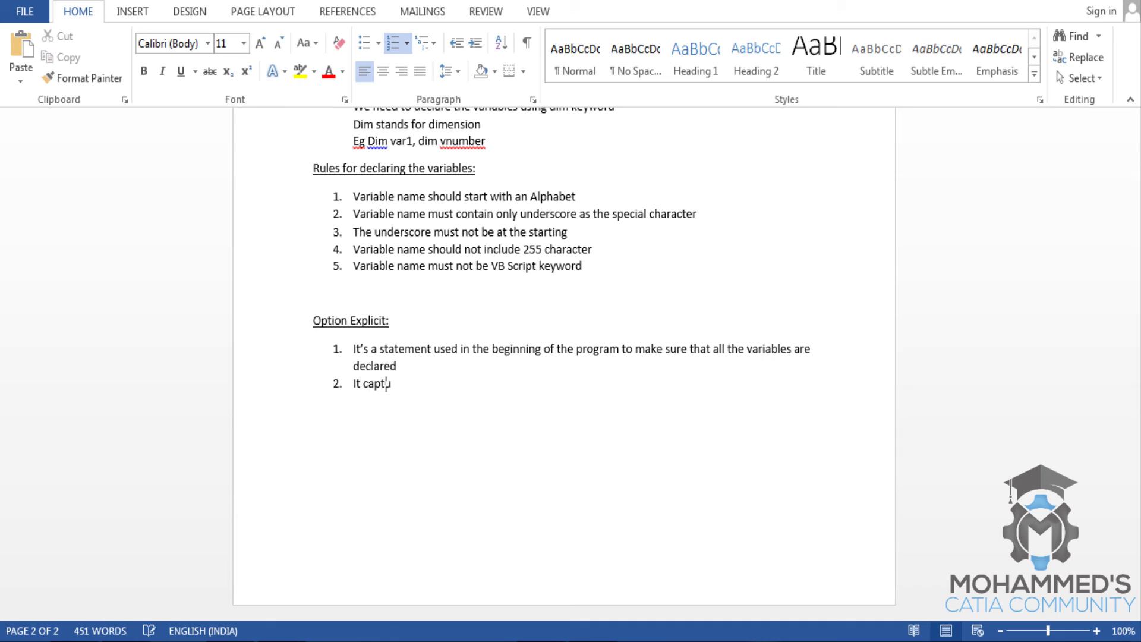
pyautogui.write('ures all the un')
pyautogui.write('declared varia')
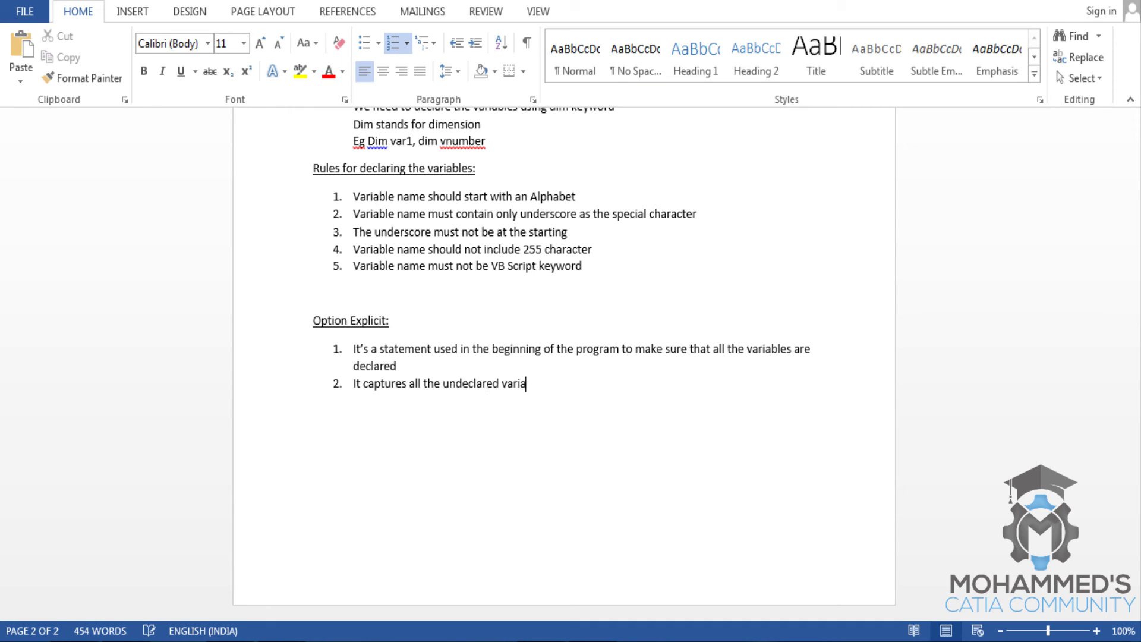
pyautogui.write('bles and sho')
pyautogui.write('ws error for t')
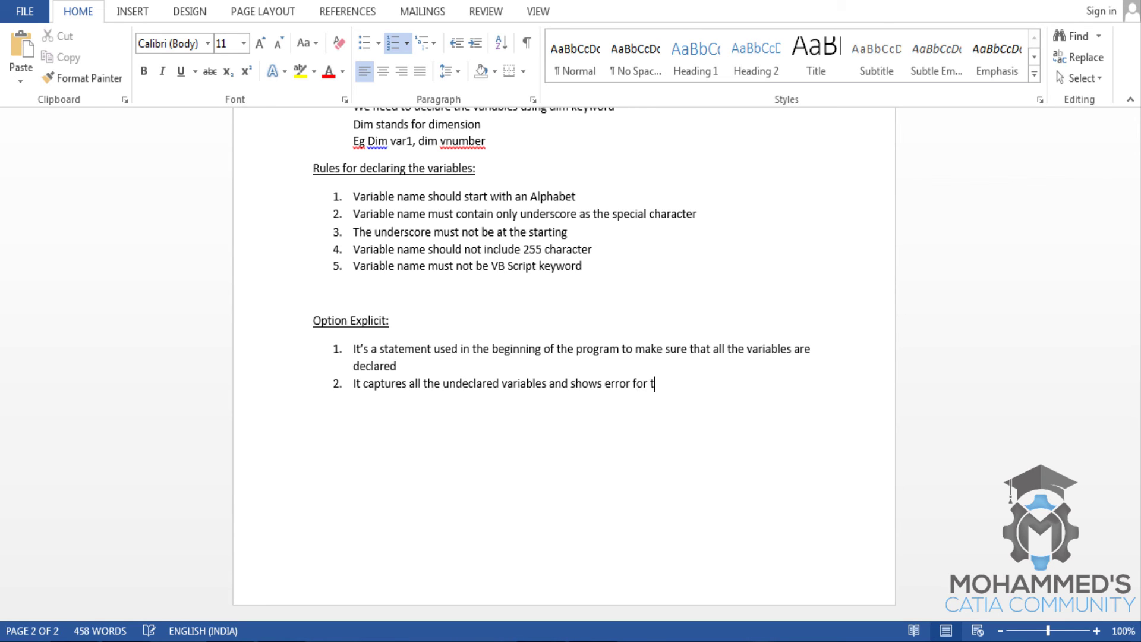
pyautogui.write('hem')
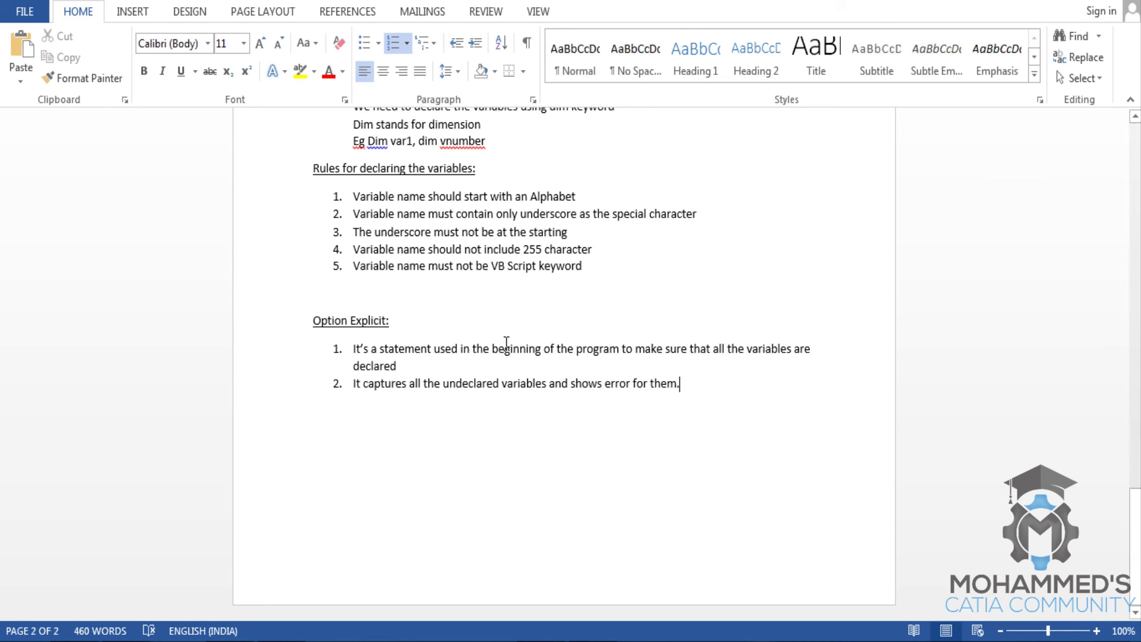
pyautogui.write('.')
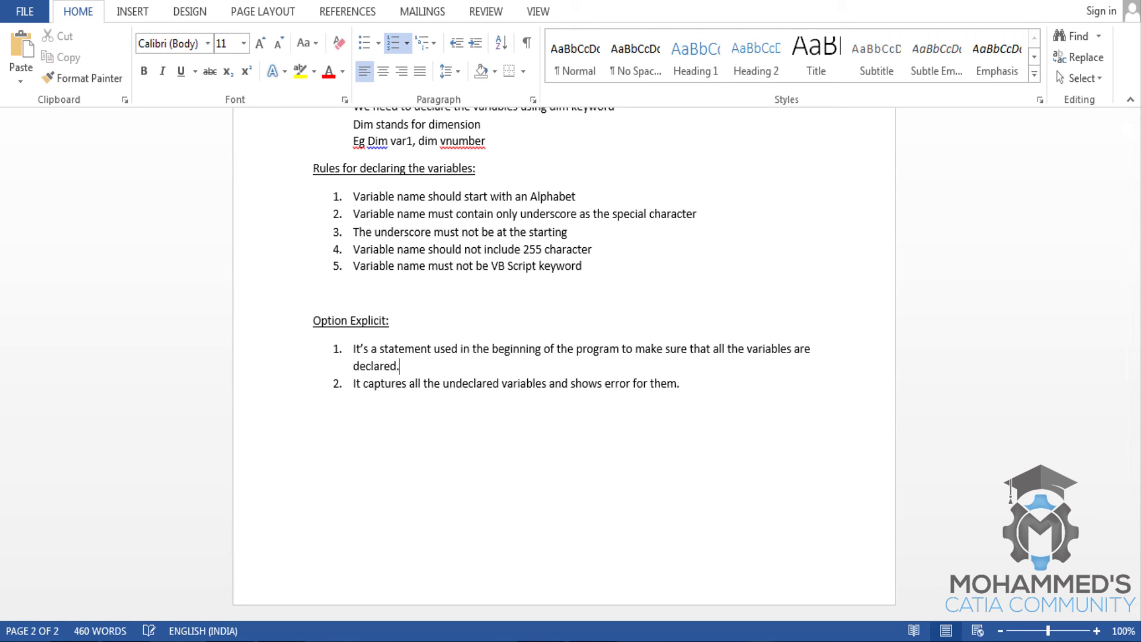
# Add an unnumbered 'Ex:' line below point 2 and paste the full Notepad sum script beneath it.
pyautogui.click(713, 391)
pyautogui.press('Return')
pyautogui.press('BackSpace')
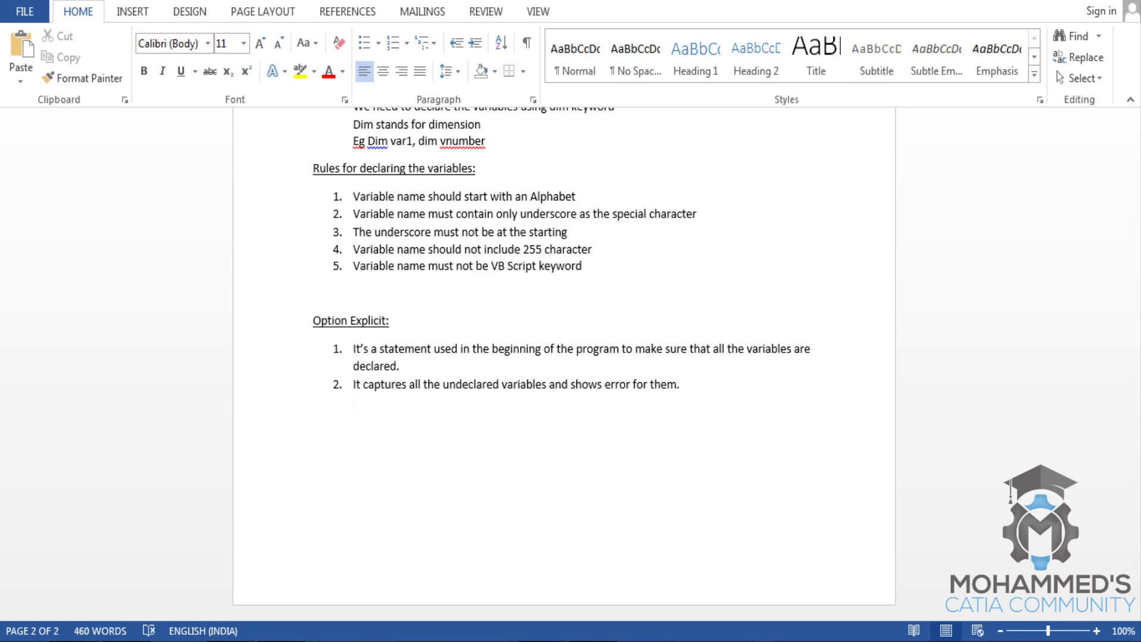
pyautogui.press('Return')
pyautogui.write('Ex:')
pyautogui.press('Return')
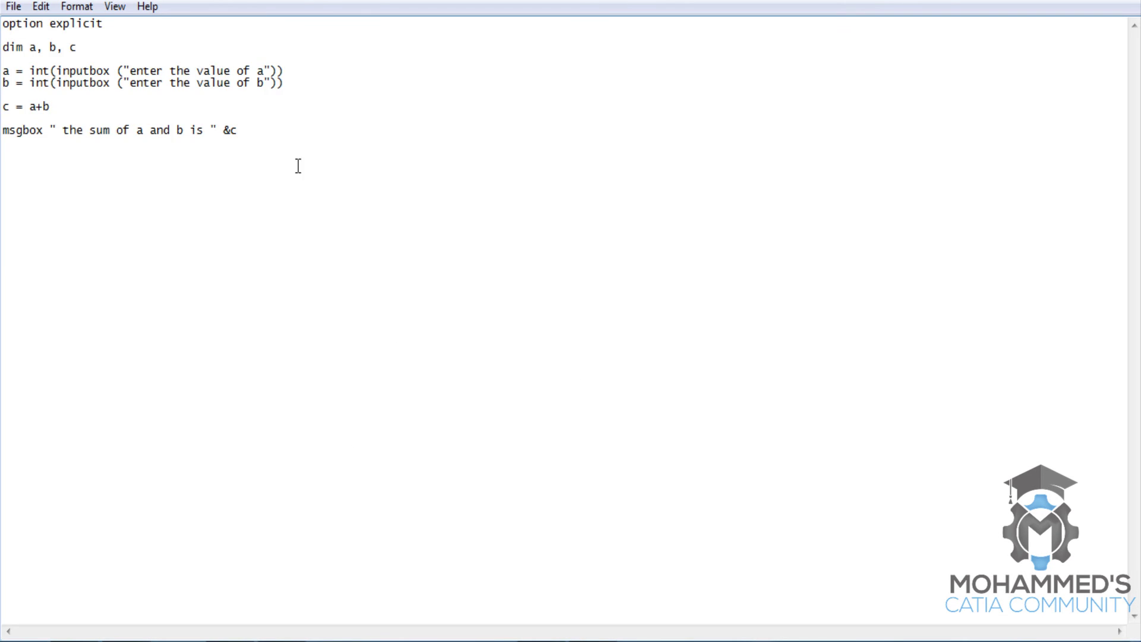
pyautogui.hotkey('ctrl', 'a')
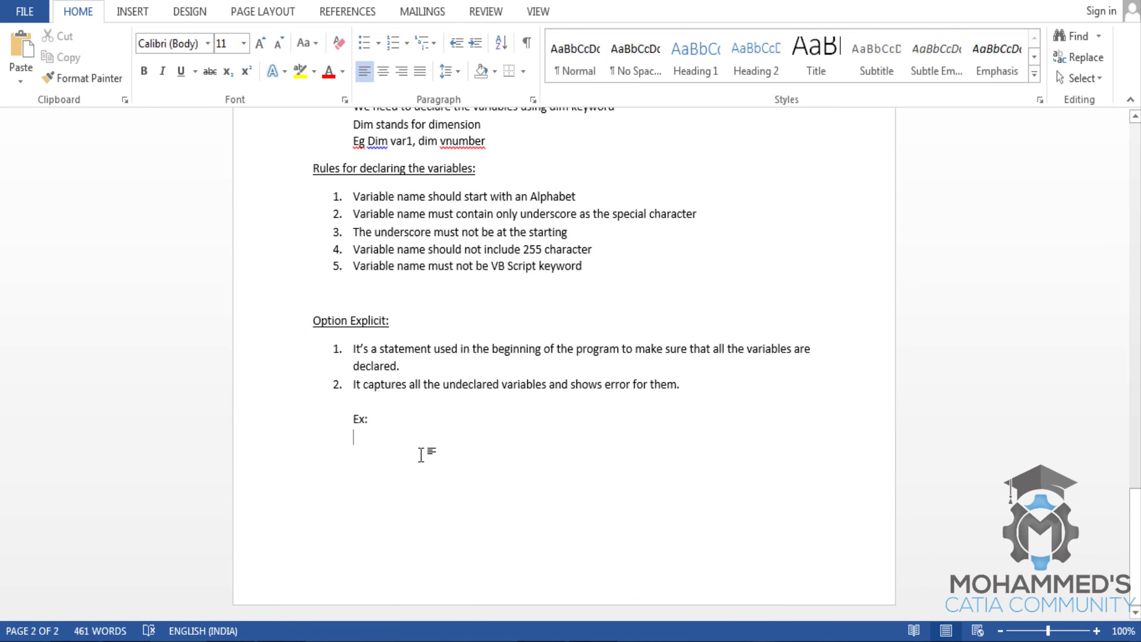
pyautogui.write('option explicit  dim a, b, c  a = int(inputbox ("enter the value of a"))  b = int(inputbox ("enter the value of b"))  c = a+b  msgbox " the sum of a and b is " &c')
pyautogui.click(687, 321)
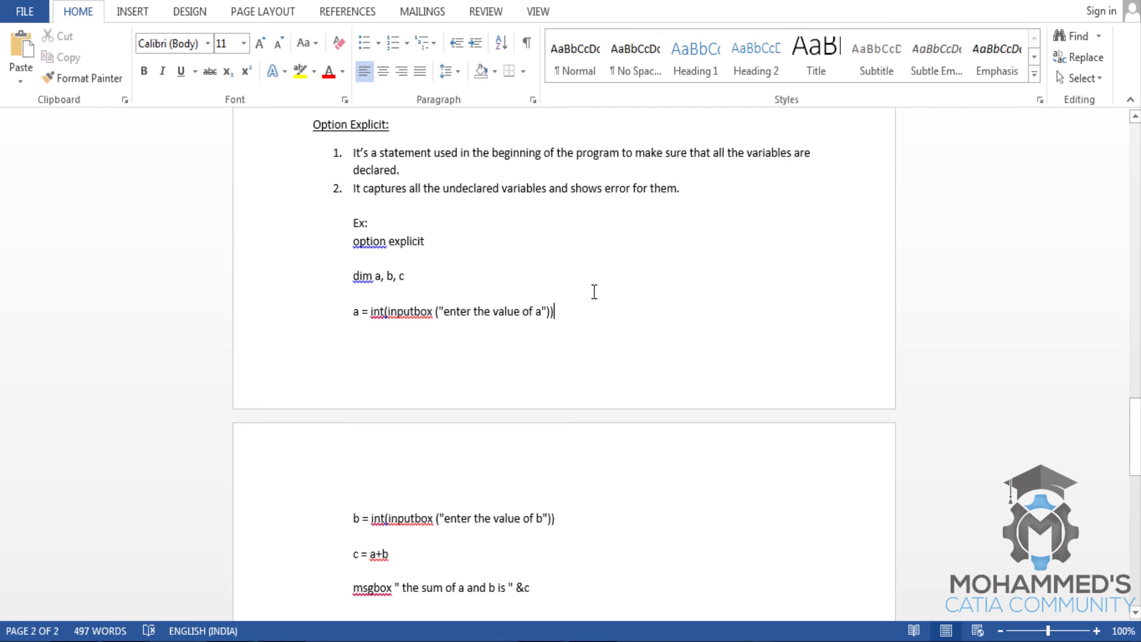
pyautogui.scroll(-2, 648, 498)
pyautogui.scroll(-1, 648, 498)
pyautogui.click(631, 476)
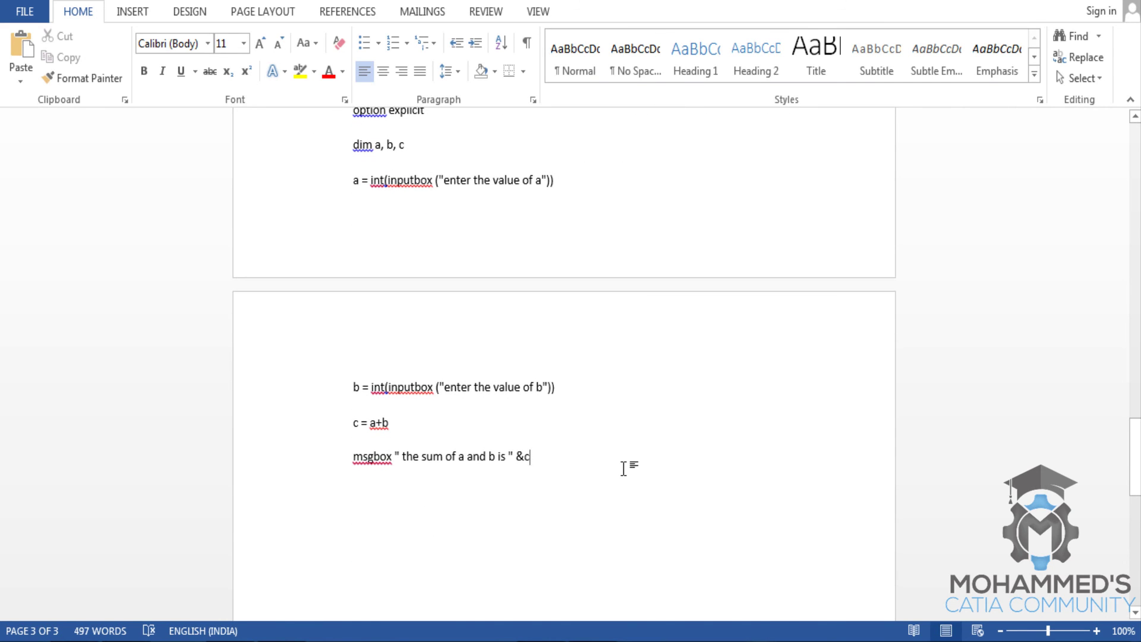
pyautogui.scroll(1, 648, 461)
pyautogui.scroll(-1, 650, 461)
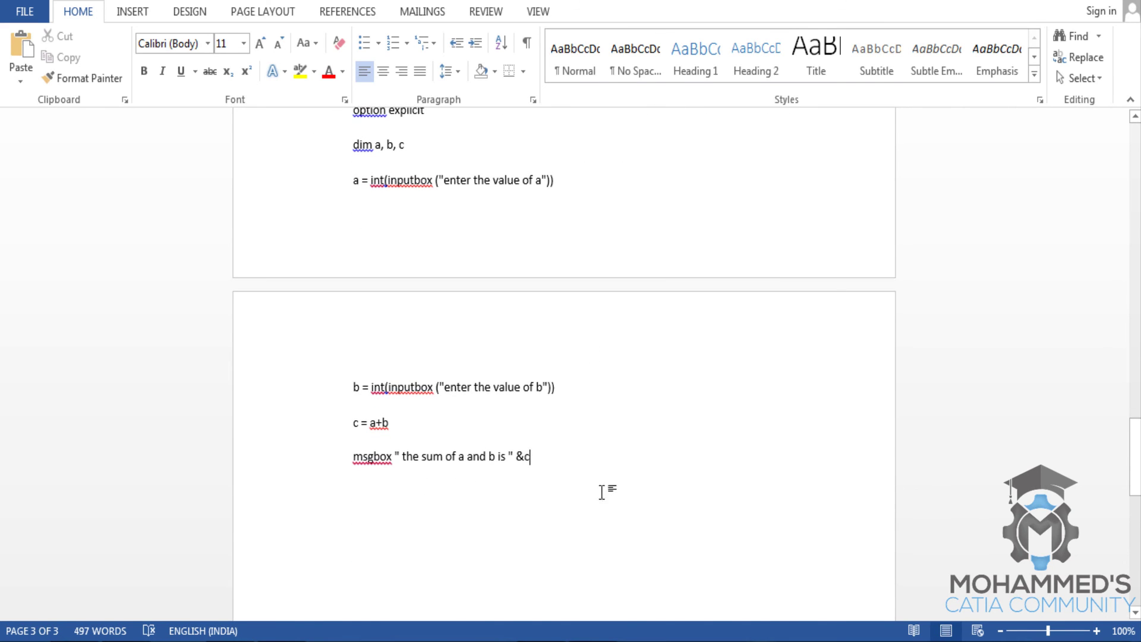